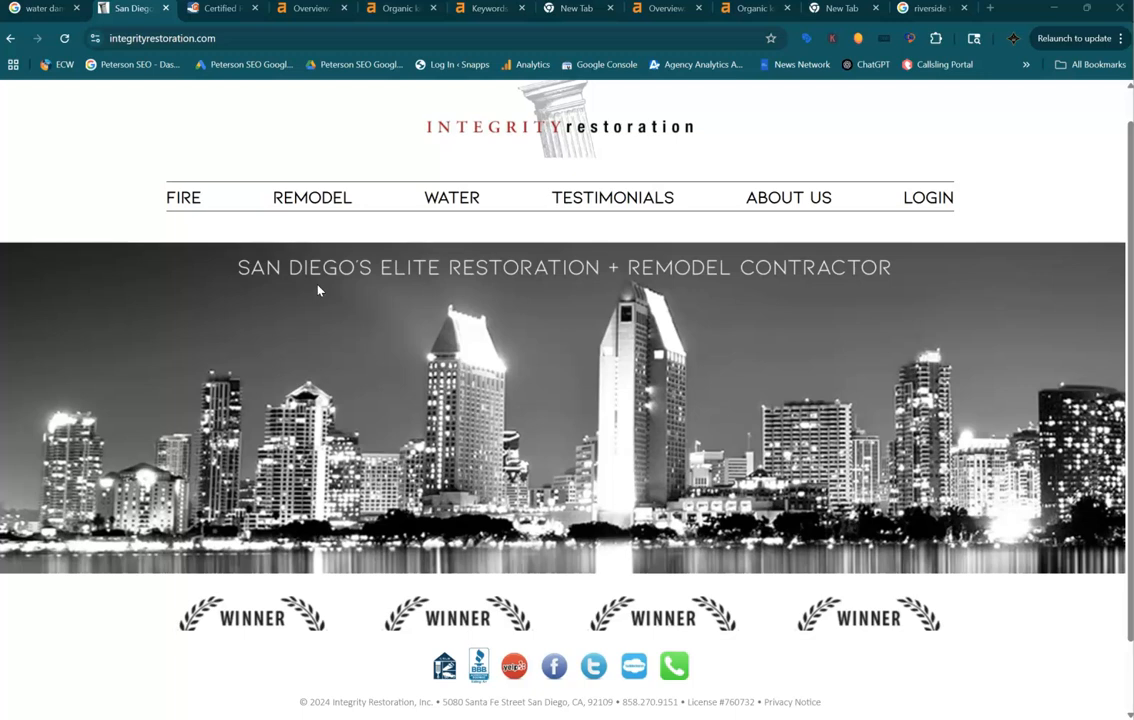
# Review the integrityrestoration.com home page from its logo and headline down to the performance award badges and footer.
pyautogui.click(448, 334)
pyautogui.scroll(-2, 494, 469)
pyautogui.scroll(2, 502, 350)
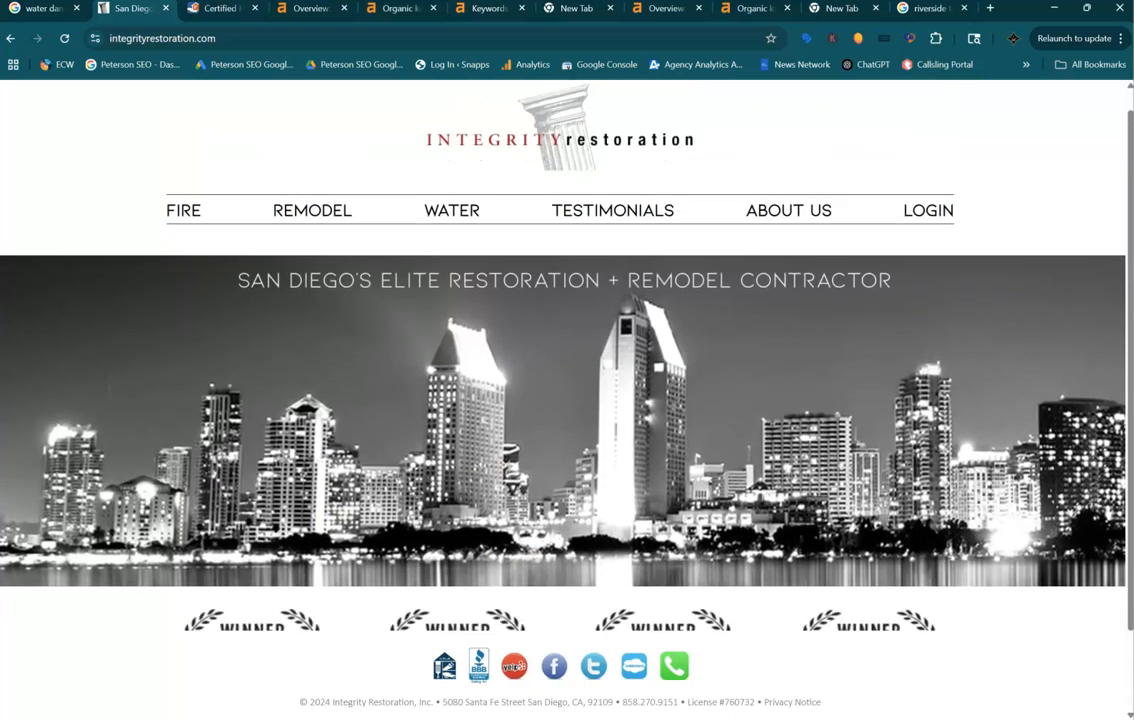
pyautogui.scroll(-2, 502, 350)
pyautogui.scroll(1, 502, 350)
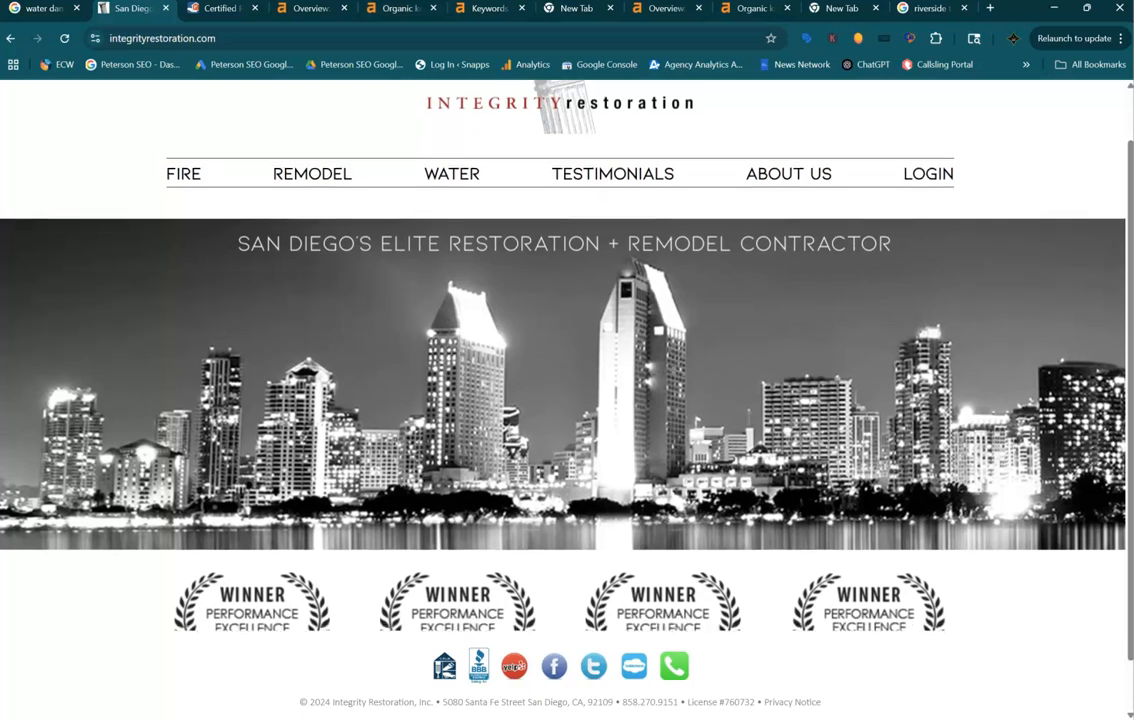
pyautogui.scroll(-1, 502, 350)
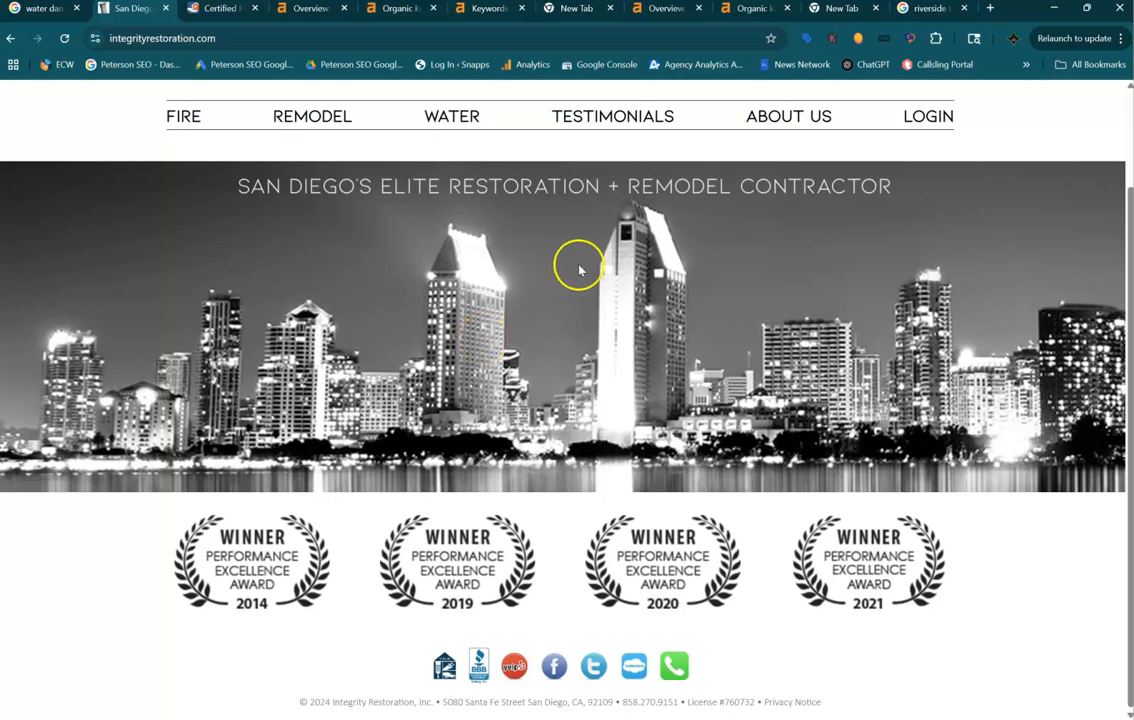
# Check the file name of the home page's skyline image in its save dialog without saving it.
pyautogui.rightClick(482, 297)
pyautogui.click(532, 331)
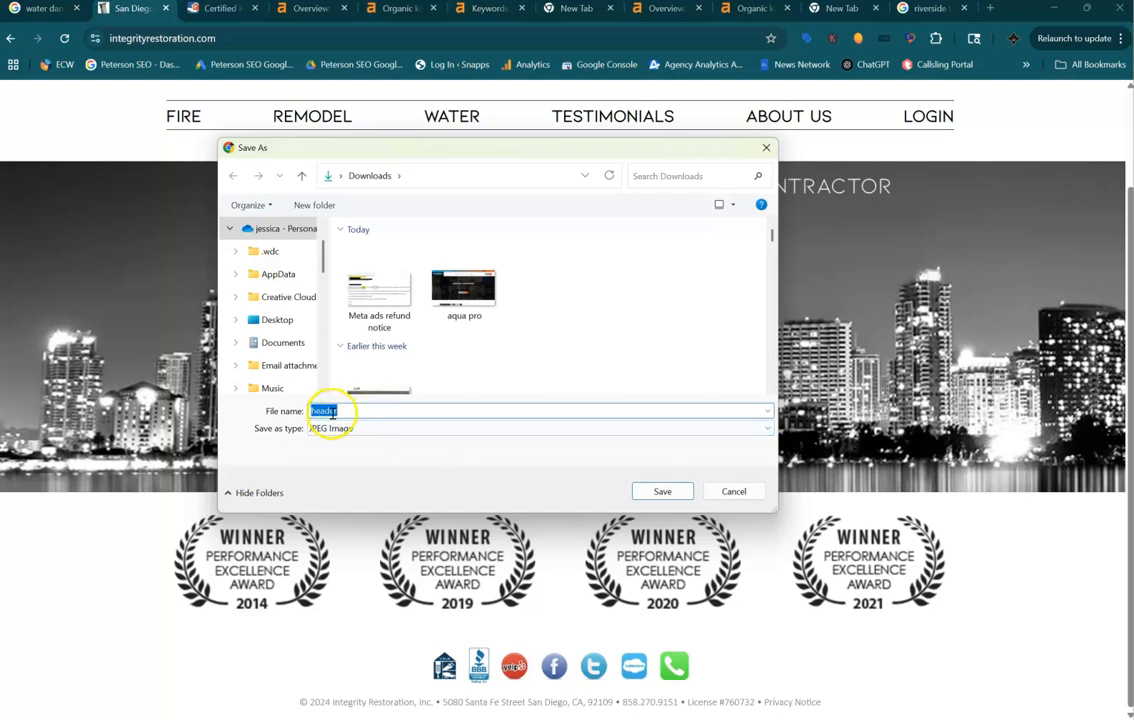
pyautogui.click(730, 491)
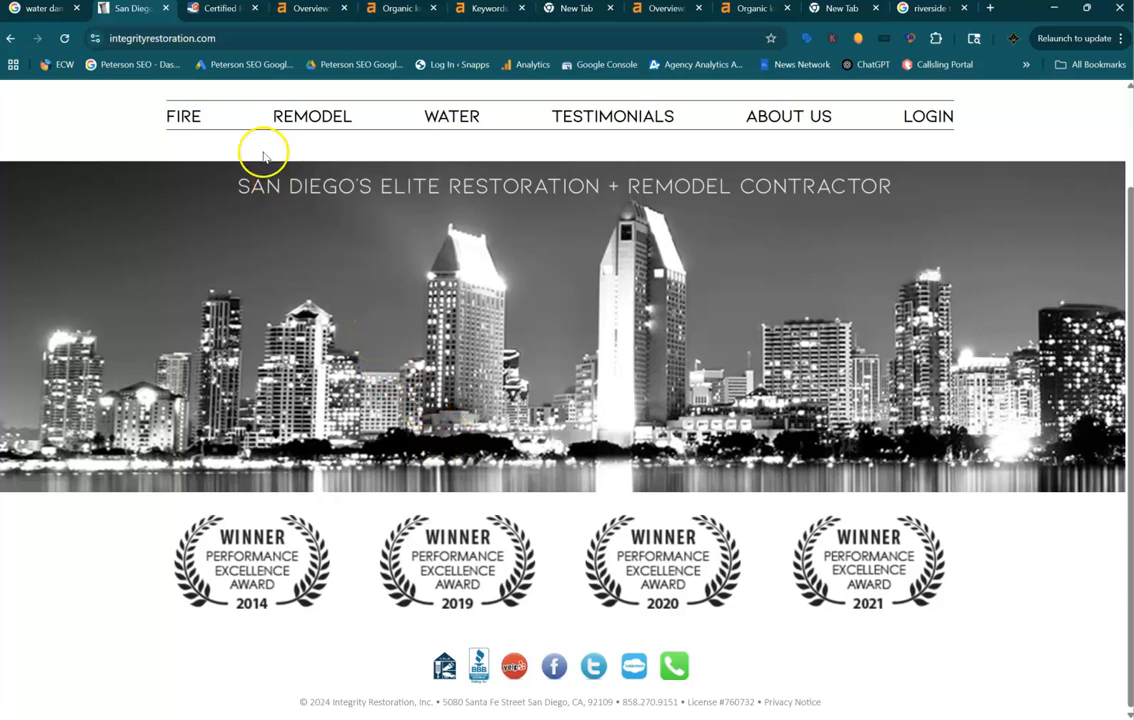
# Review the competitor home page certifiedrestorationinc.com from its headline through services, reviews and footer badges, and return to its beginning.
pyautogui.click(212, 14)
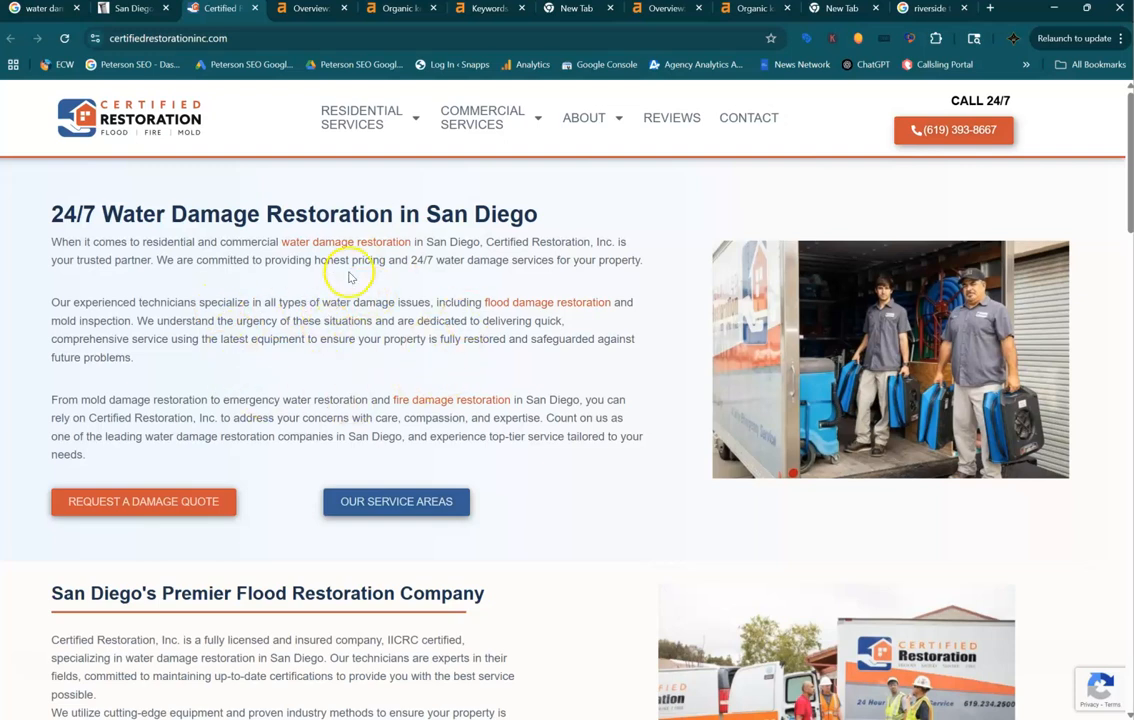
pyautogui.scroll(-4, 350, 277)
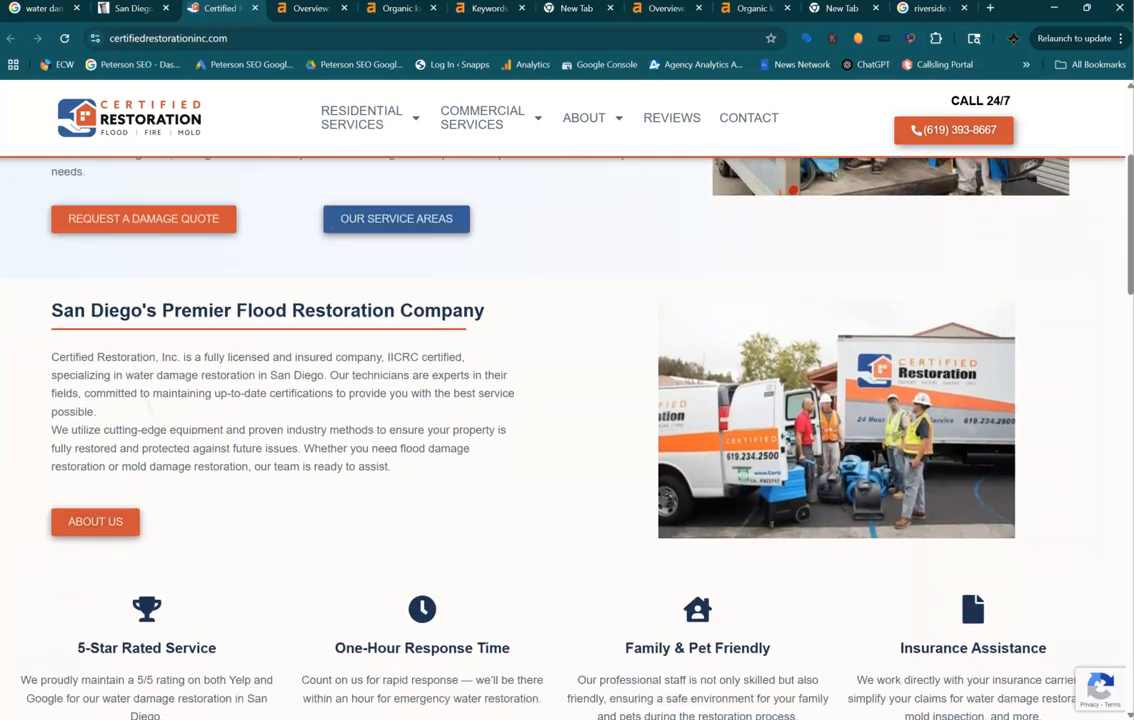
pyautogui.scroll(-3, 560, 400)
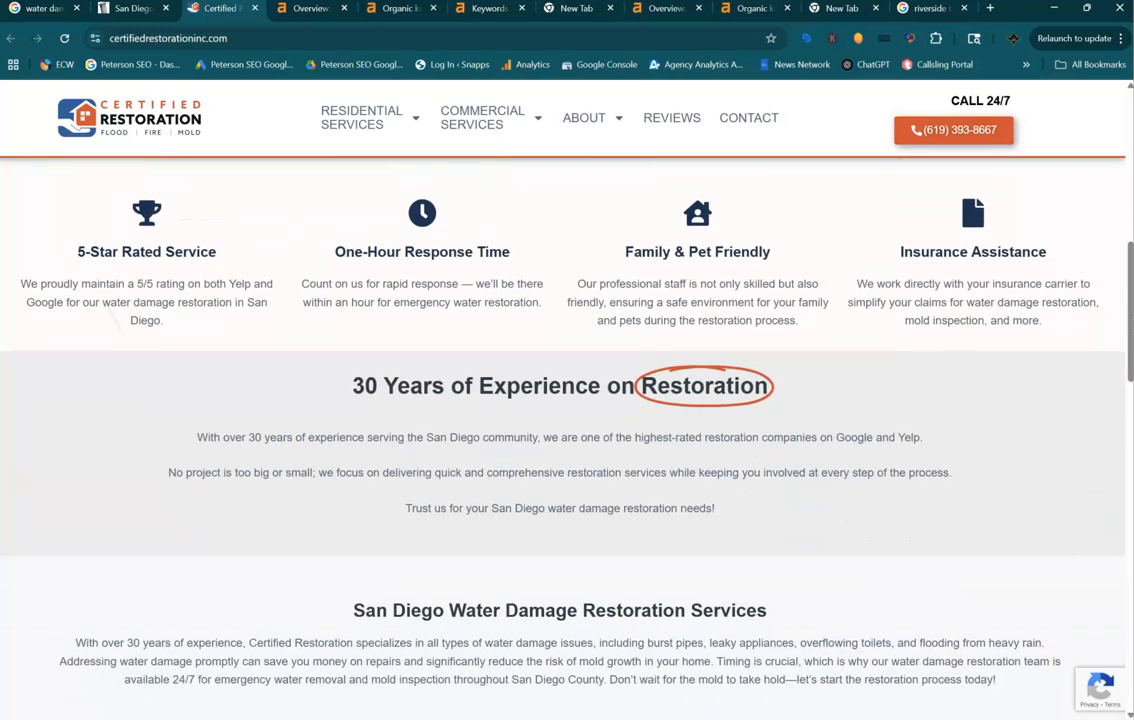
pyautogui.scroll(-3, 560, 400)
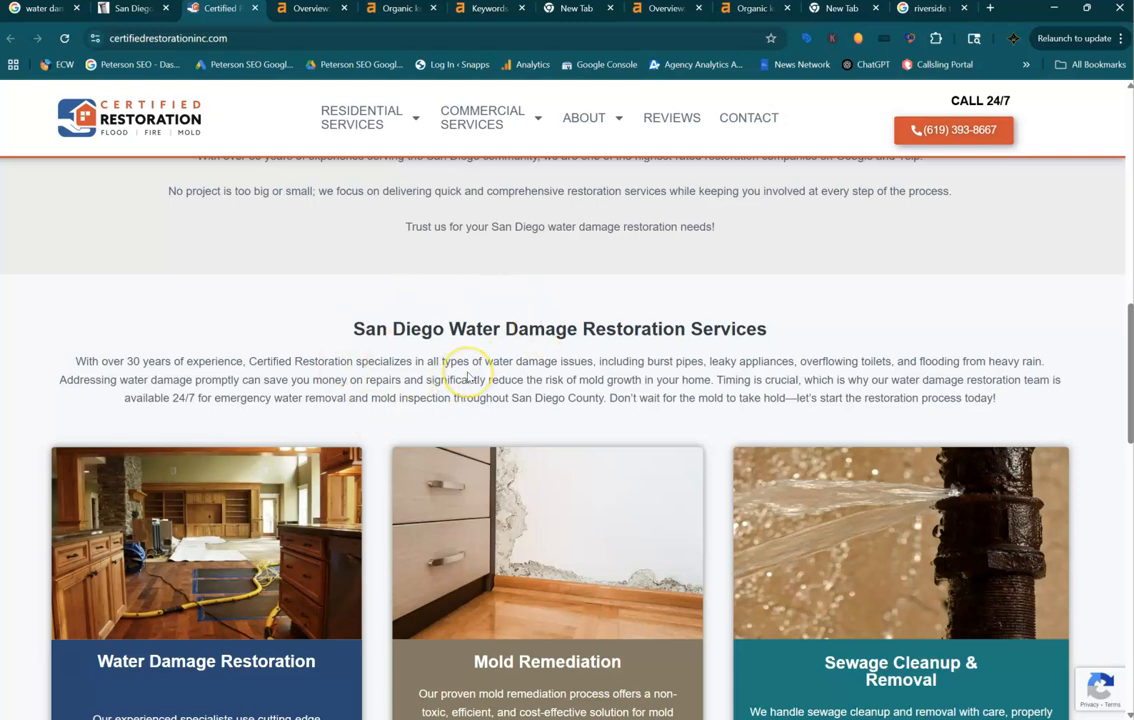
pyautogui.scroll(-3, 468, 376)
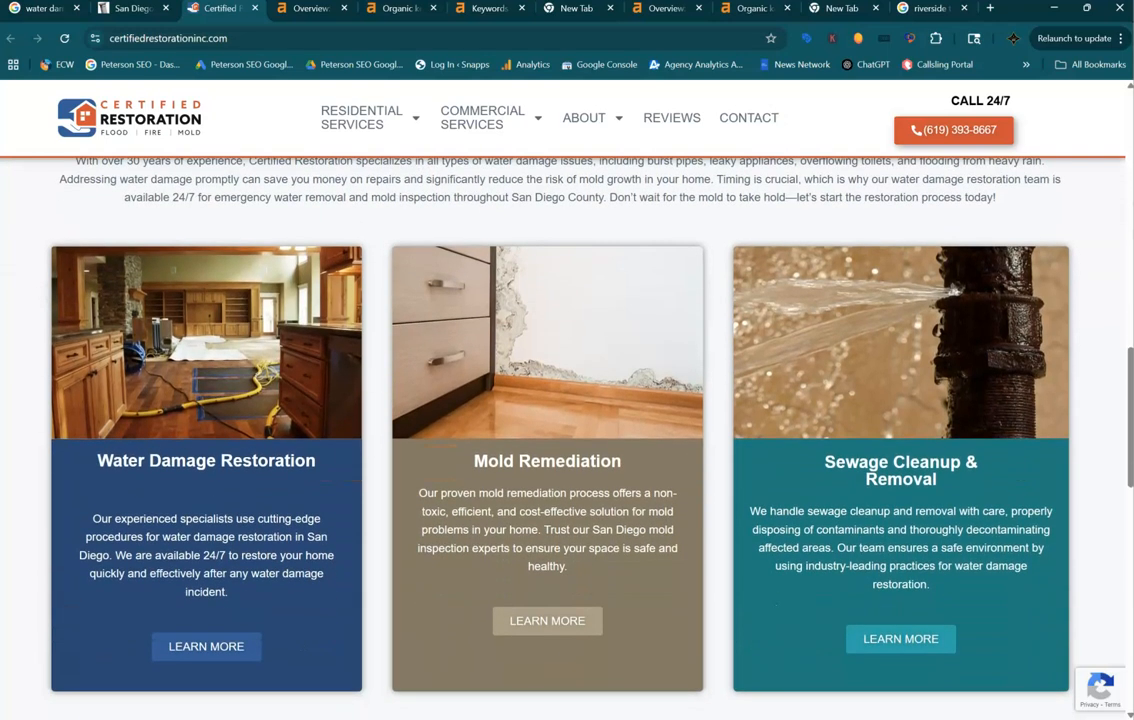
pyautogui.scroll(-2, 468, 376)
pyautogui.scroll(-3, 468, 376)
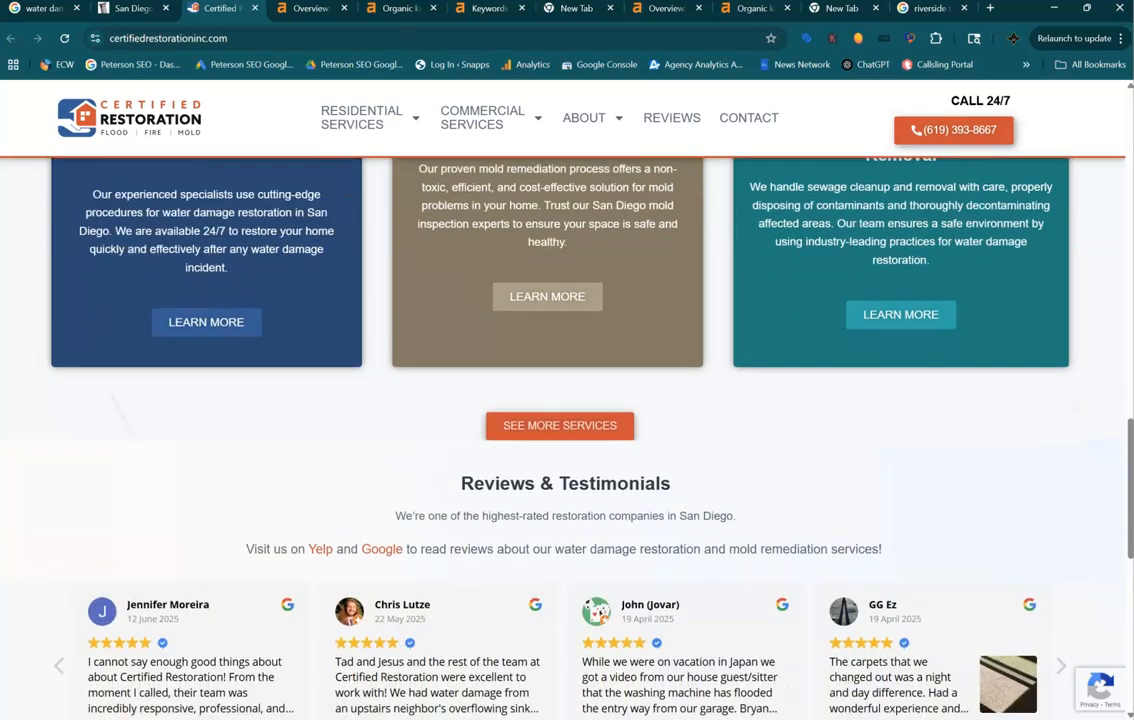
pyautogui.scroll(-3, 567, 400)
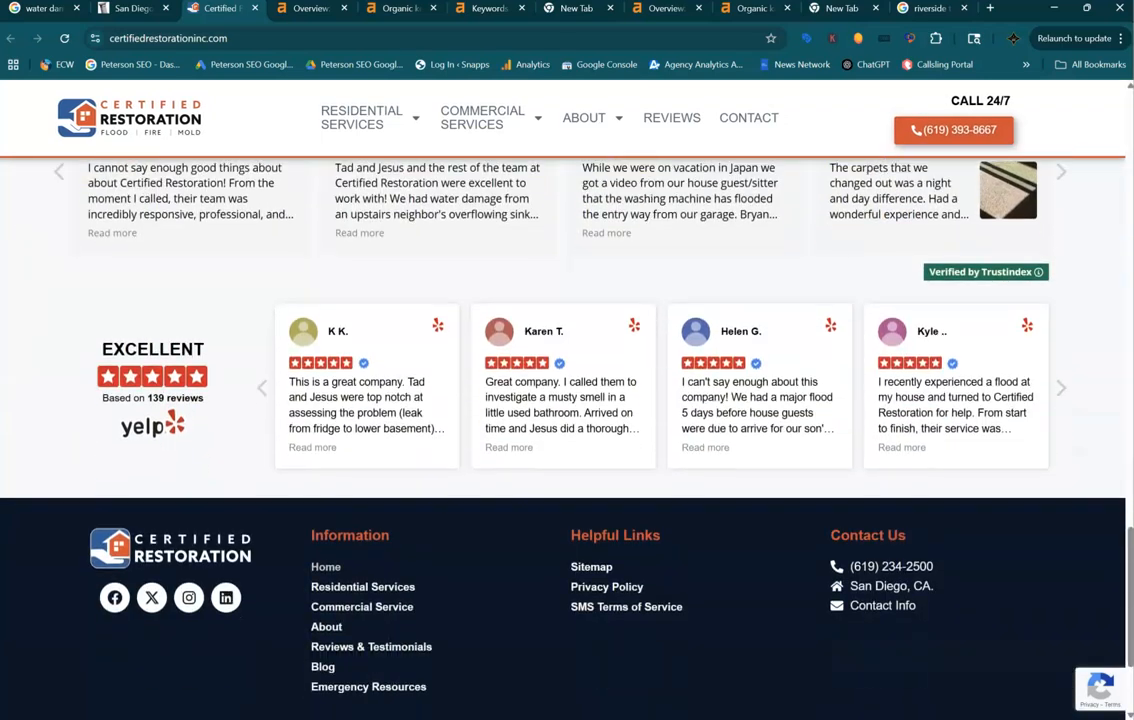
pyautogui.scroll(-2, 273, 518)
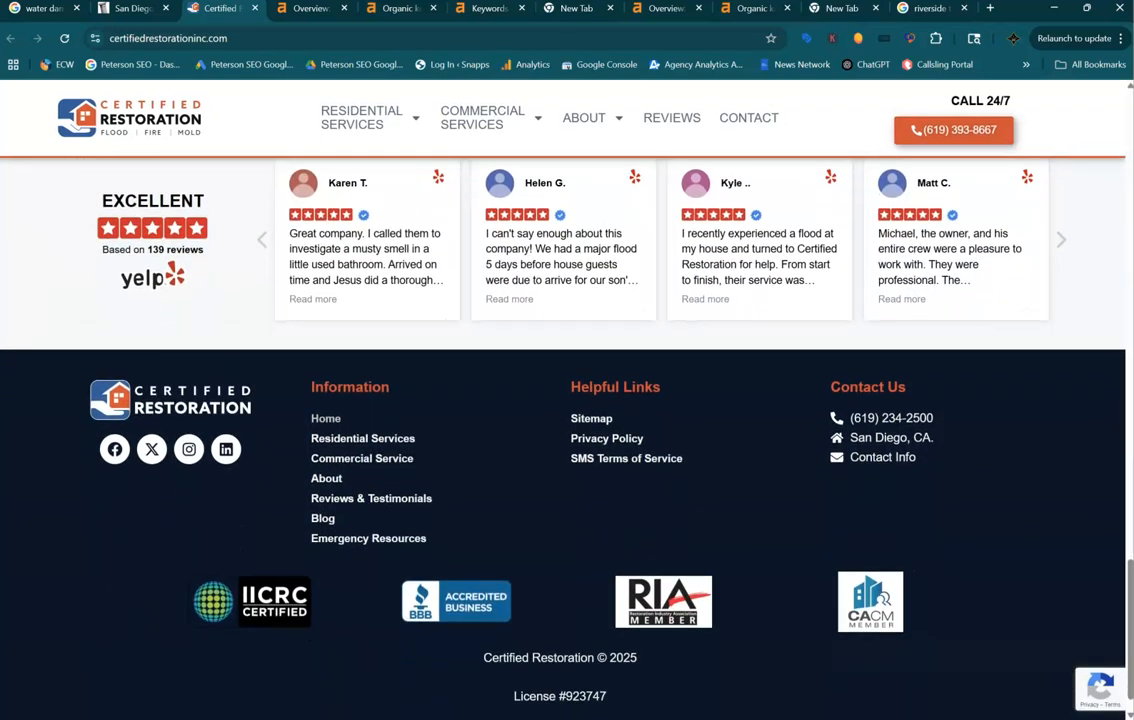
pyautogui.scroll(-1, 273, 518)
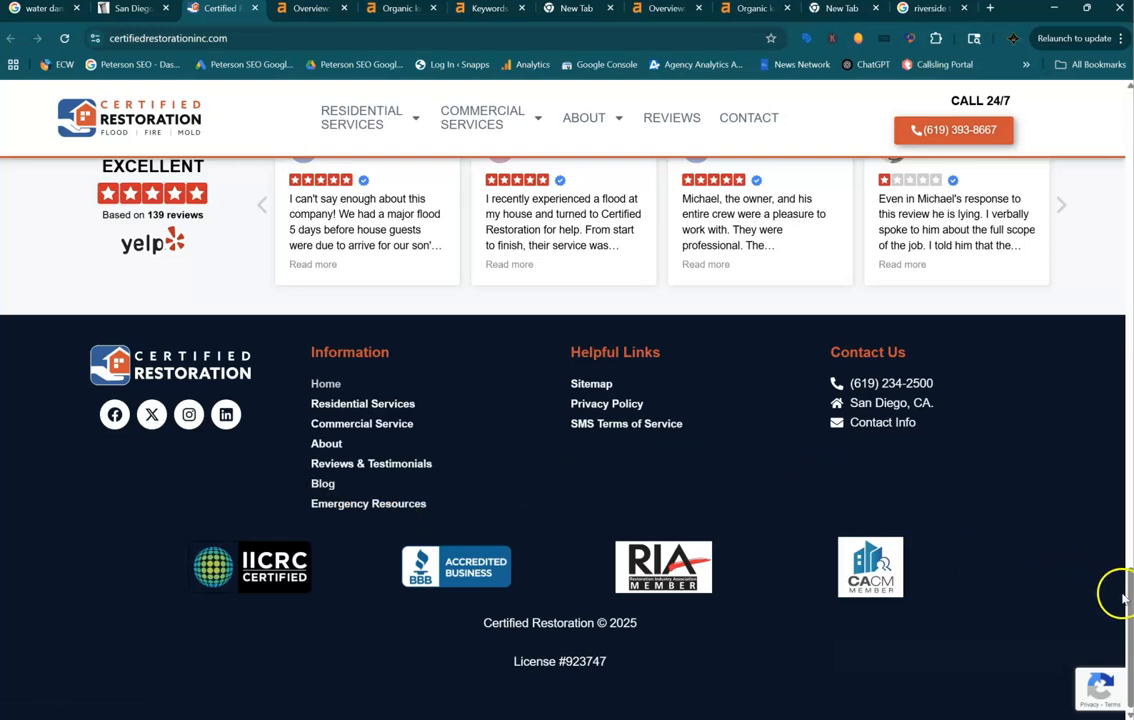
pyautogui.moveTo(1127, 605); pyautogui.dragTo(1115, 120)
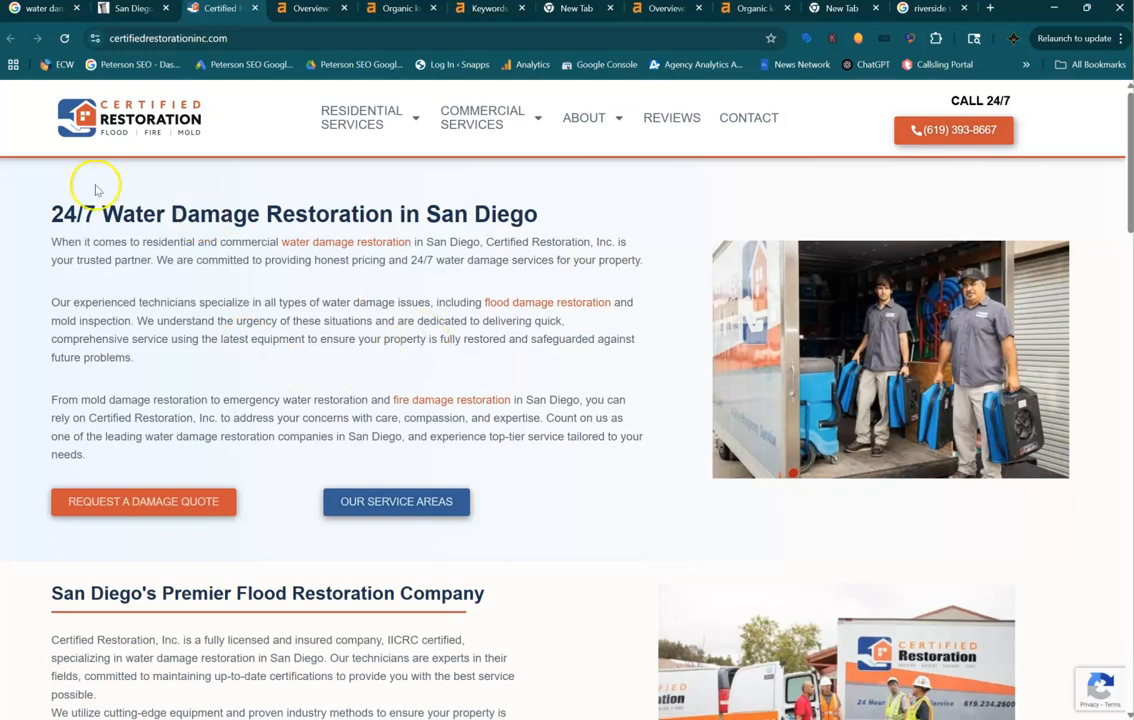
# Examine the Google results for "water damage restoration san diego", covering the business listings and the organic results below them.
pyautogui.click(33, 12)
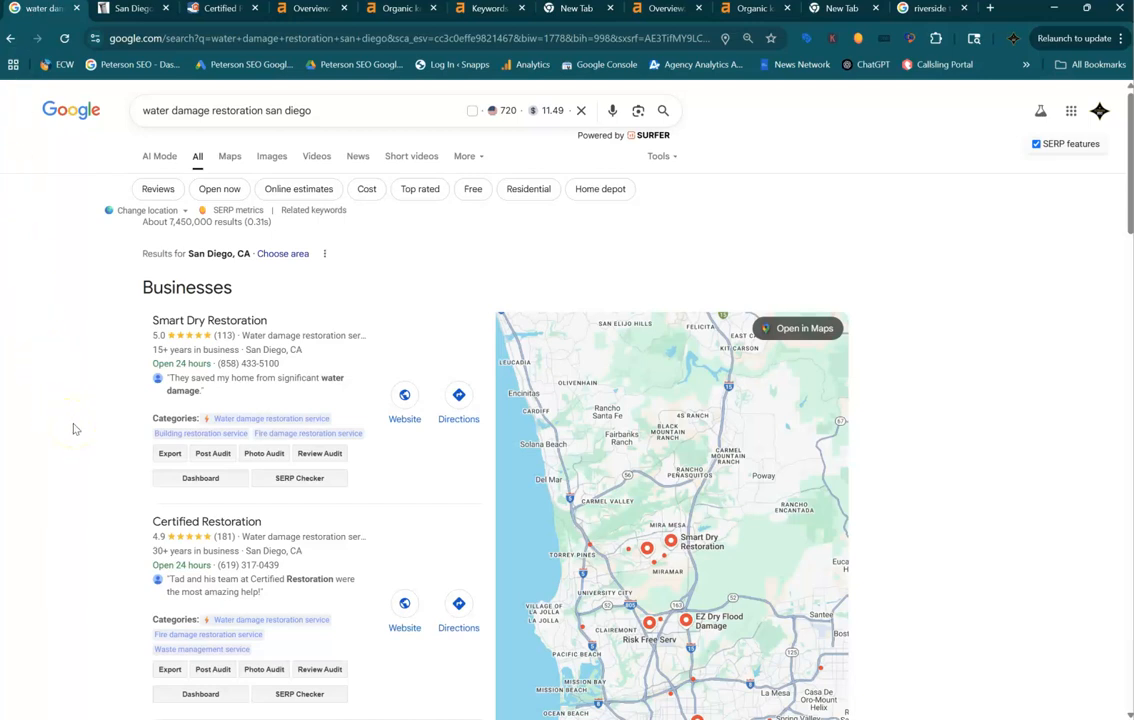
pyautogui.click(78, 444)
pyautogui.moveTo(55, 430); pyautogui.dragTo(43, 469)
pyautogui.scroll(-2, 389, 264)
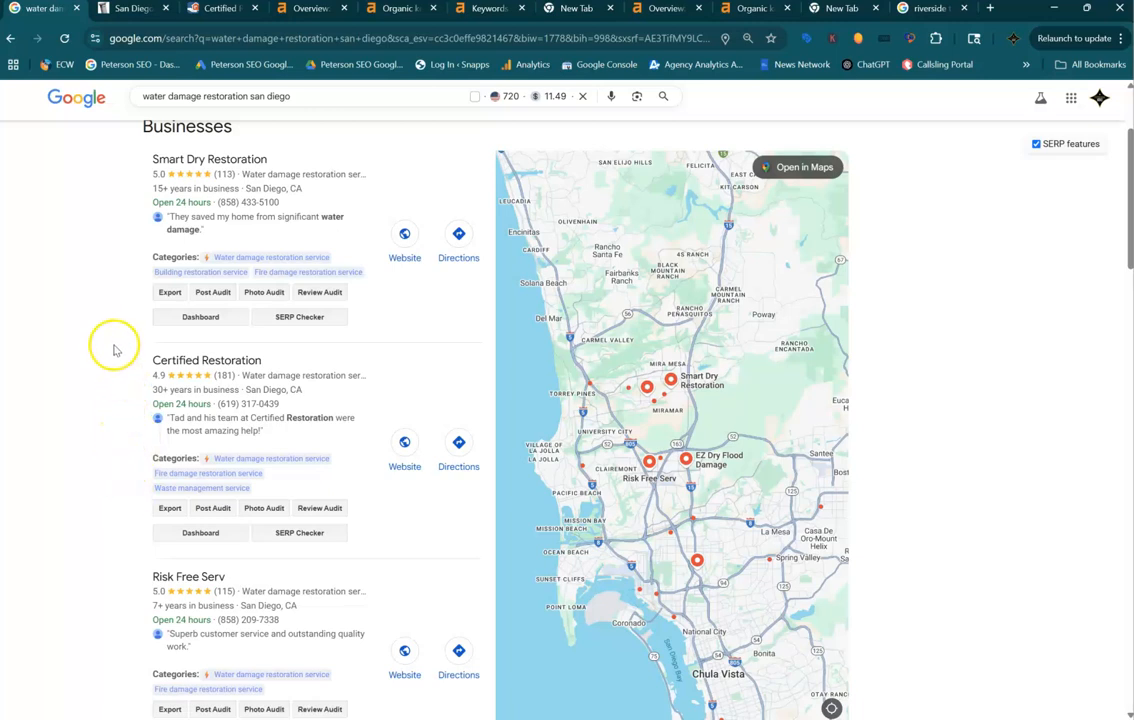
pyautogui.moveTo(197, 372)
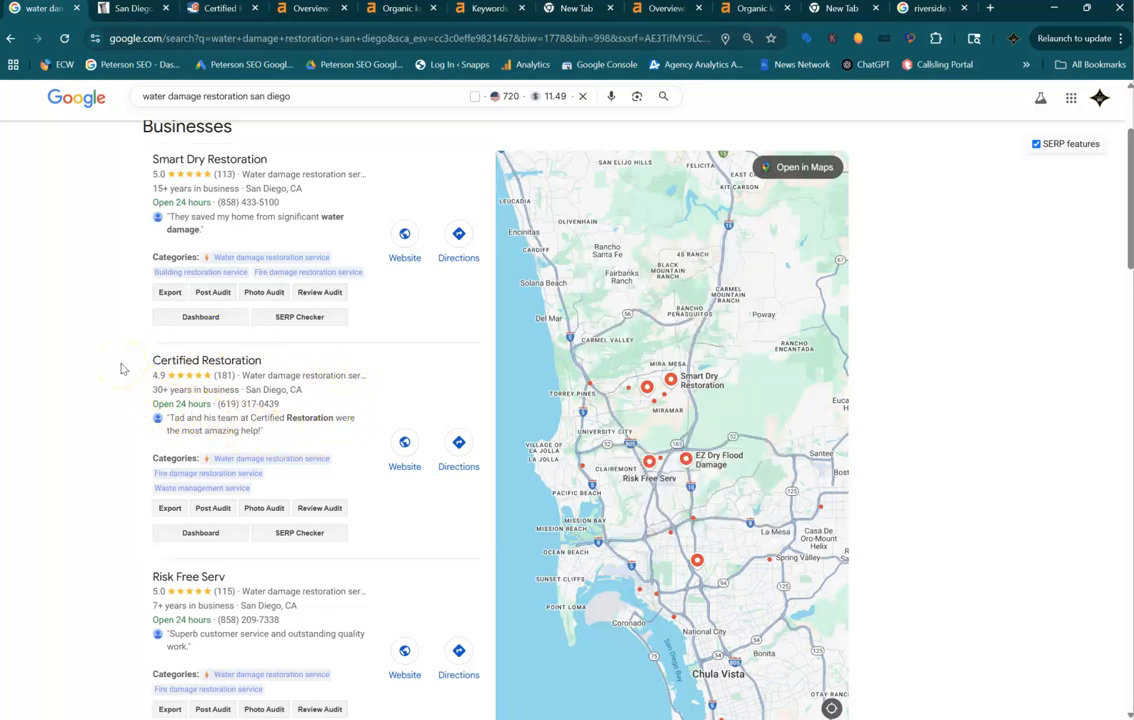
pyautogui.scroll(-5, 120, 368)
pyautogui.scroll(-2, 565, 371)
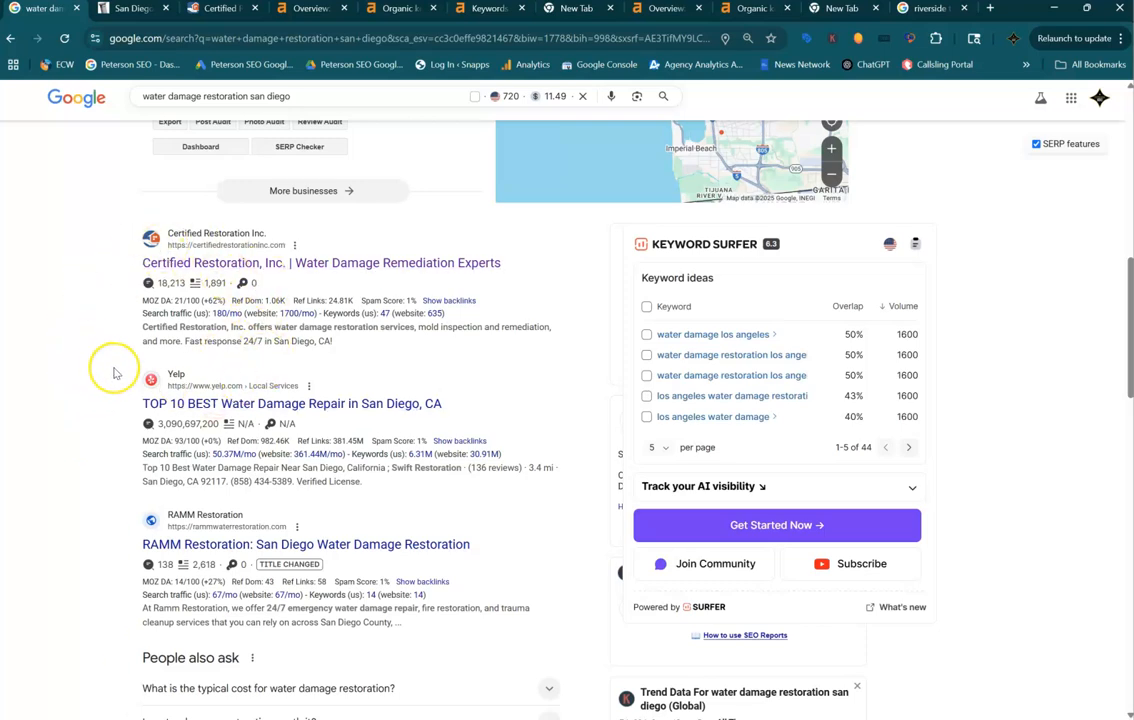
# Revisit the Integrity Restoration site and examine its Ahrefs overview, dismissing the OneDrive pop-up that covers the report.
pyautogui.click(116, 10)
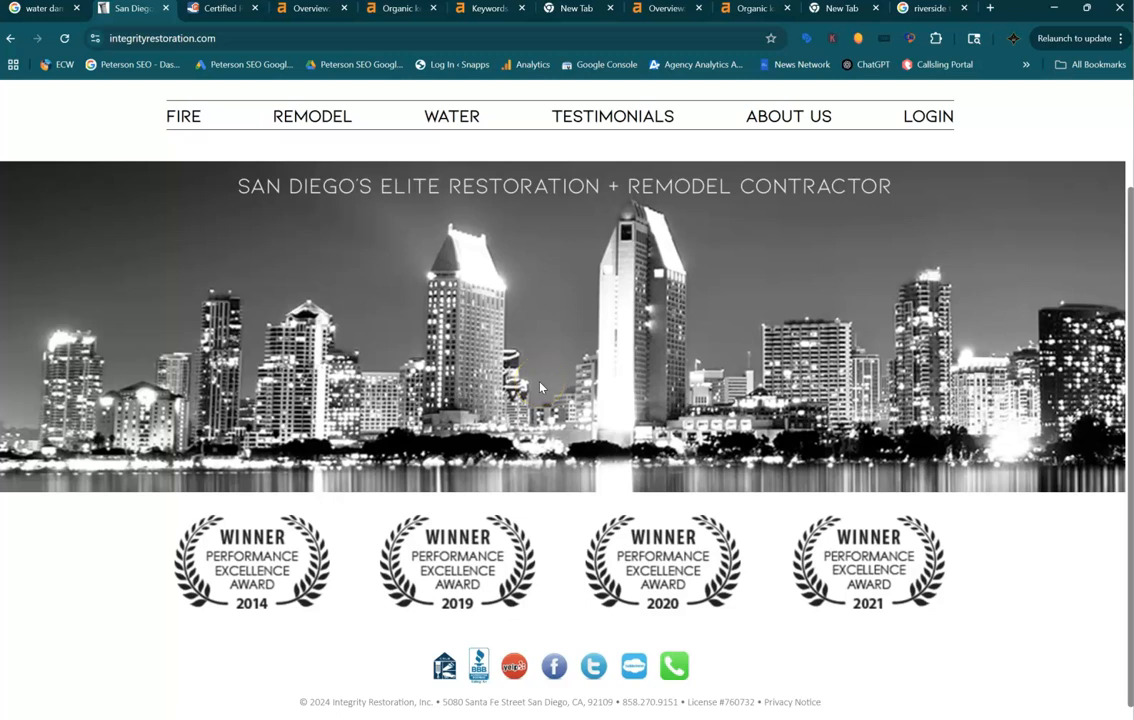
pyautogui.click(322, 16)
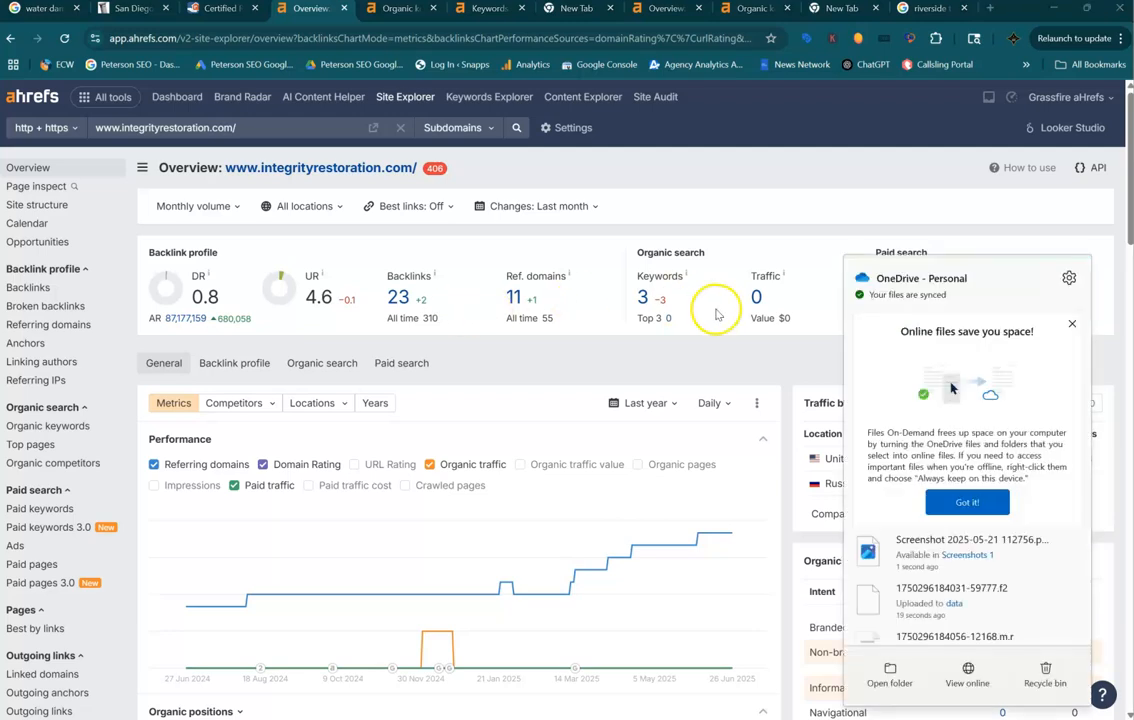
pyautogui.click(1071, 324)
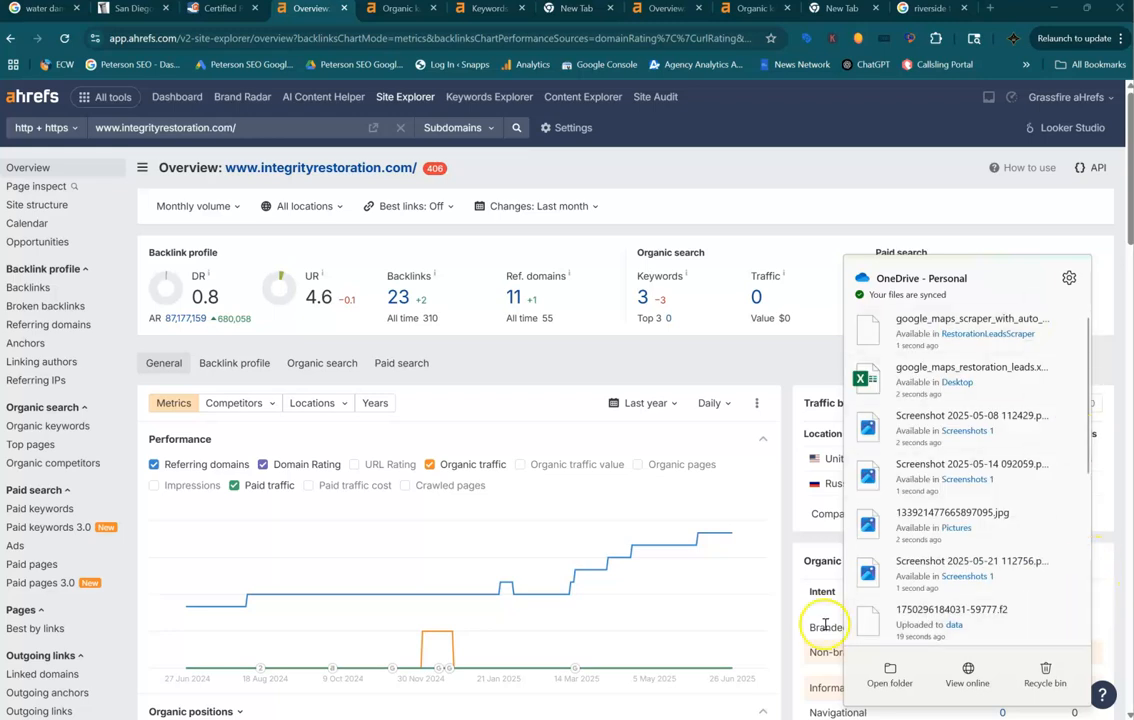
pyautogui.click(790, 580)
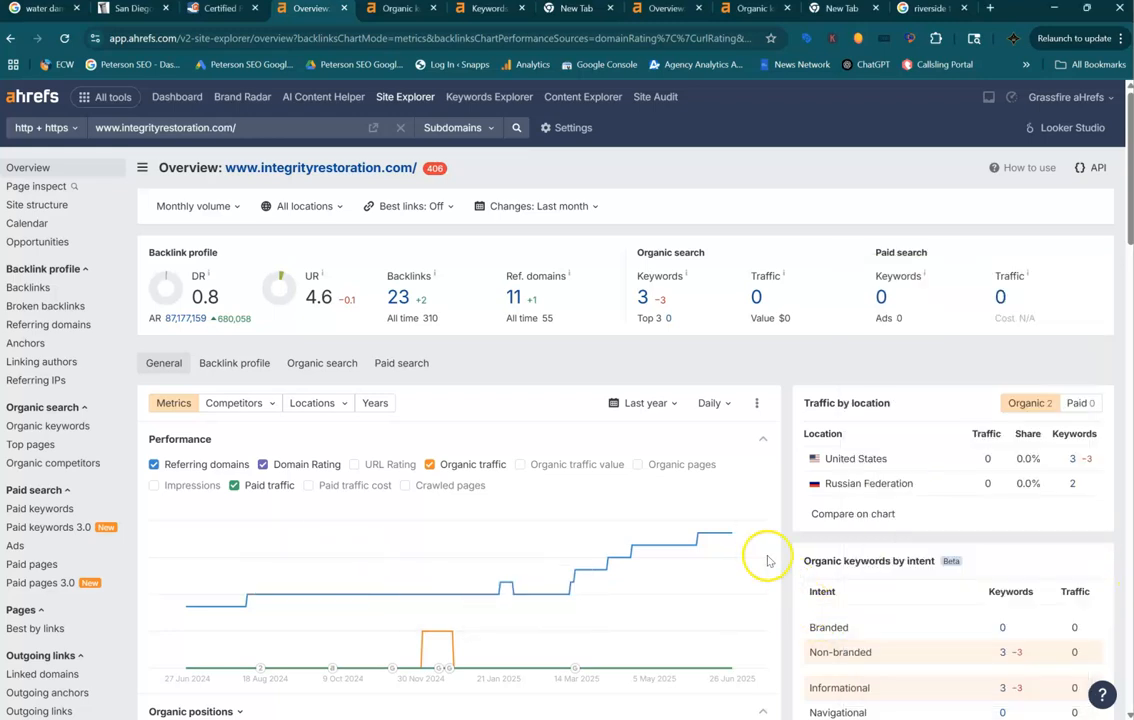
pyautogui.click(533, 343)
# Examine the San Diego water damage keyword list in Ahrefs and compare the overview report for certifiedrestorationinc.com.
pyautogui.click(467, 14)
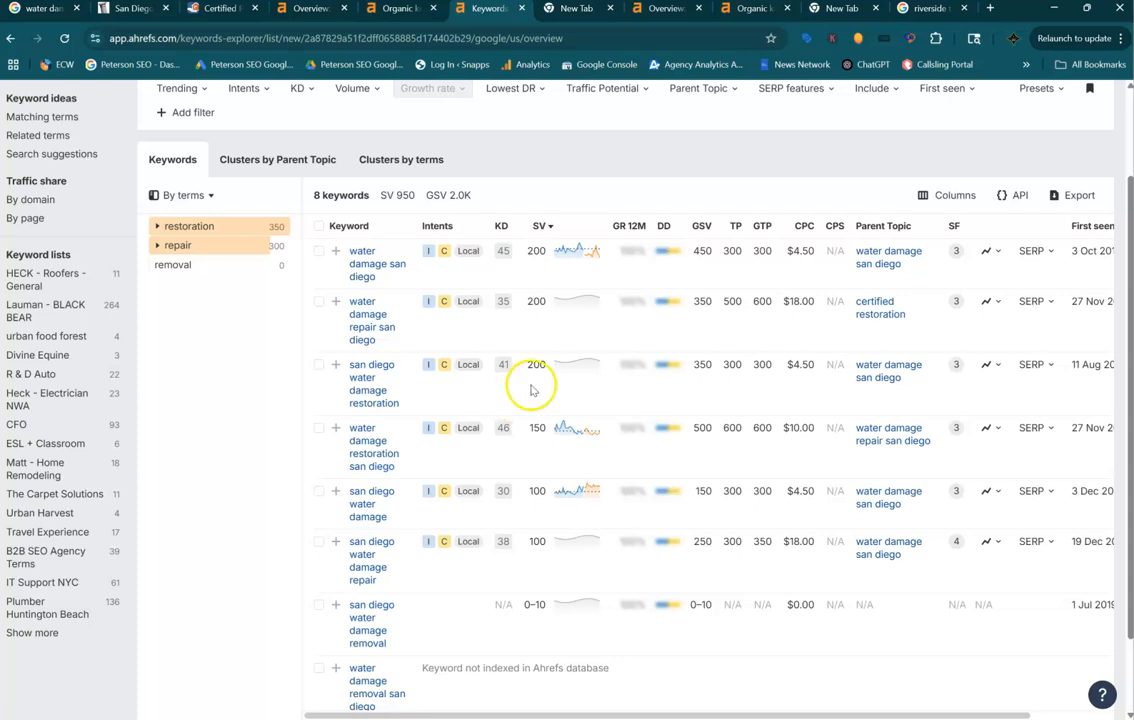
pyautogui.click(660, 8)
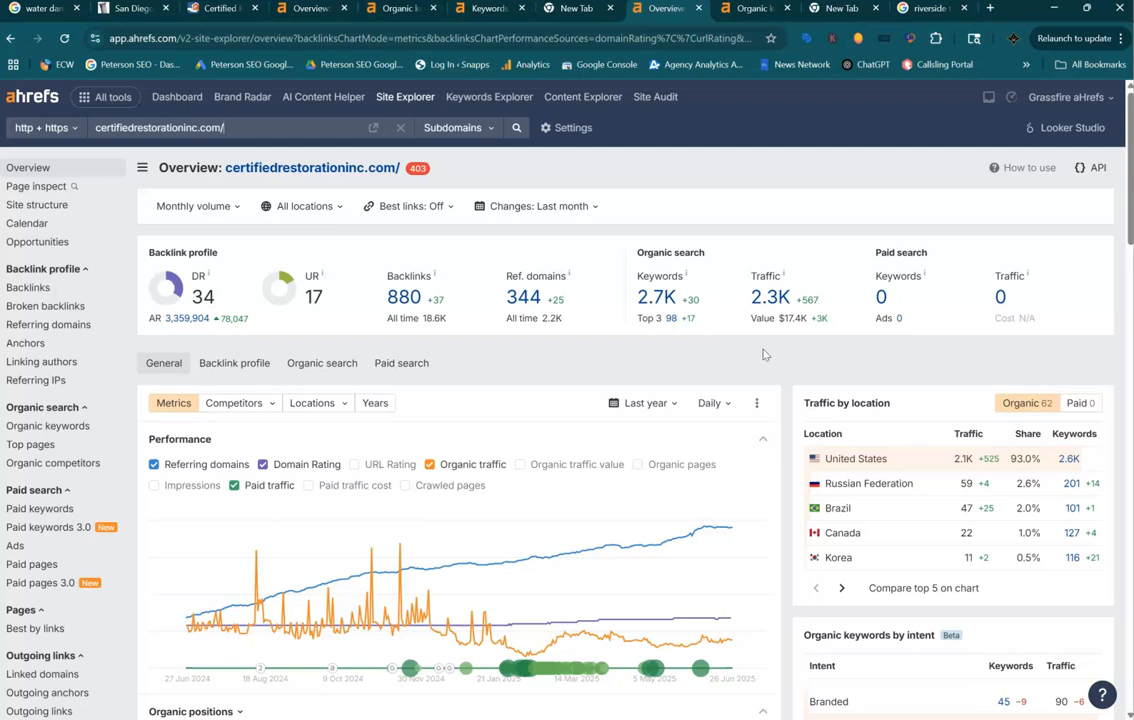
# Switch to the Photos window showing the image Peterson SEO Brochure-02.png.
pyautogui.moveTo(814, 718)
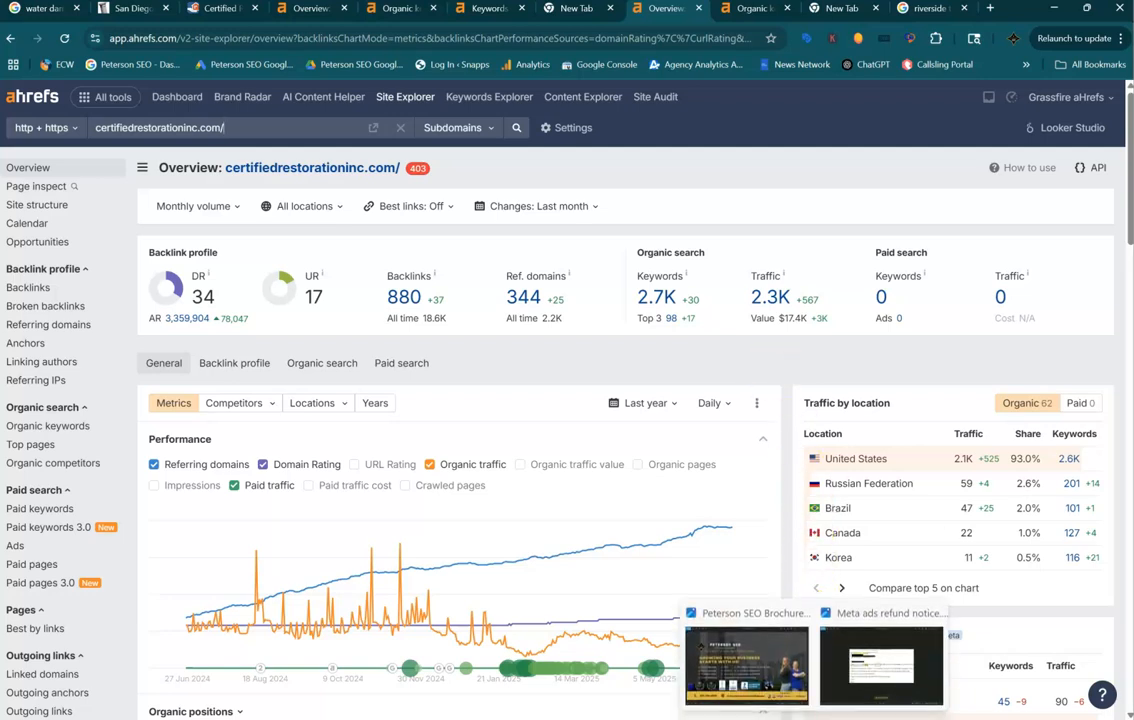
pyautogui.click(734, 654)
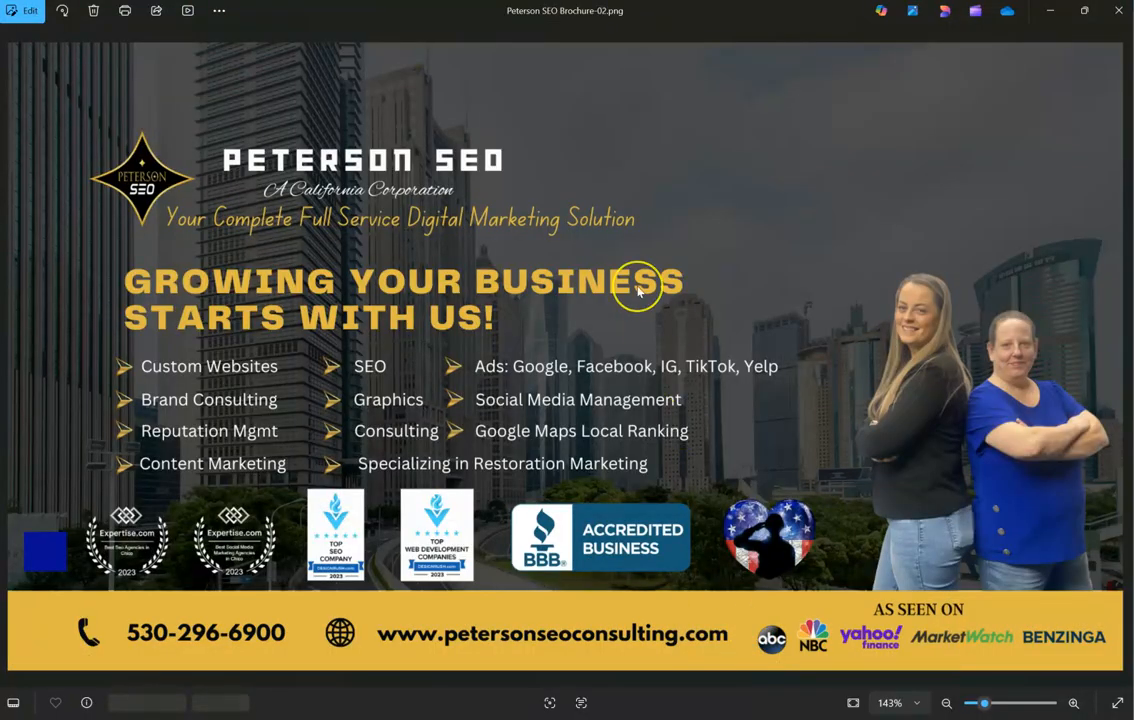